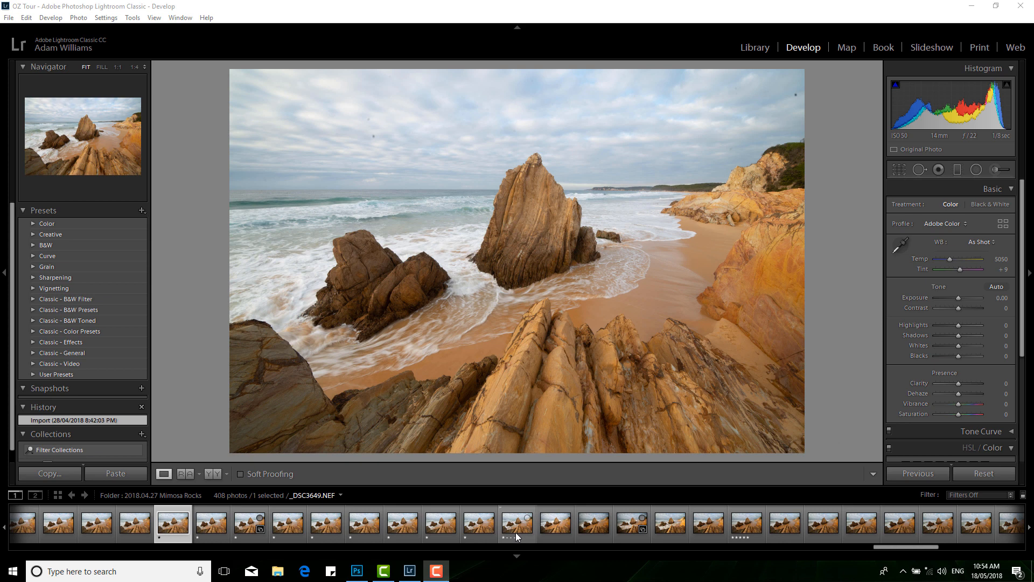
Choose the photo _DSC3640.NEF and lower its Highlights to -100.
click(399, 527)
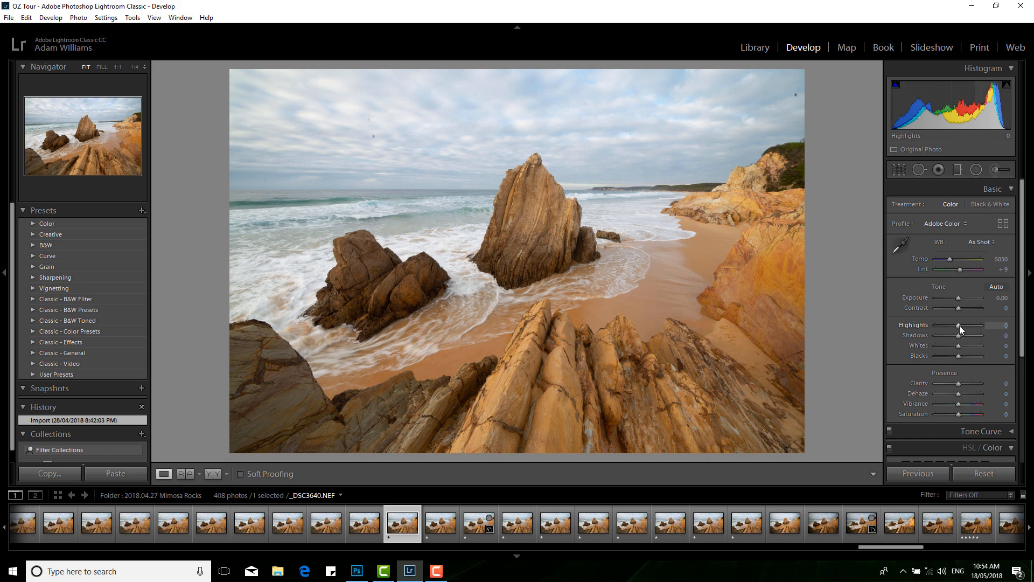
drag(959, 325, 898, 326)
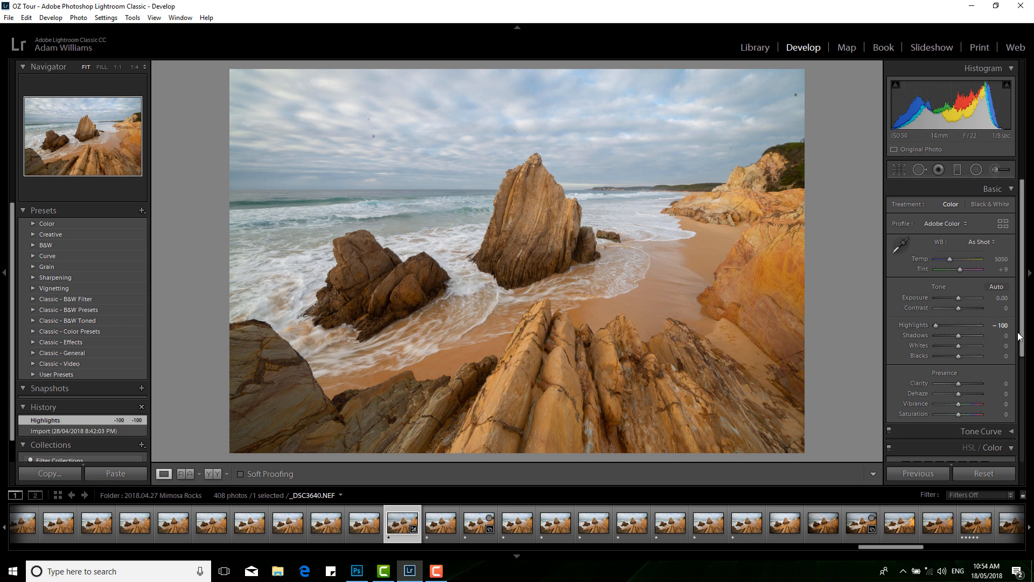
Set sharpening Radius to 0.5 and Detail to 100, and noise reduction Luminance and Color to 30 with both Detail values at 100.
scroll(1021, 334, down, 5)
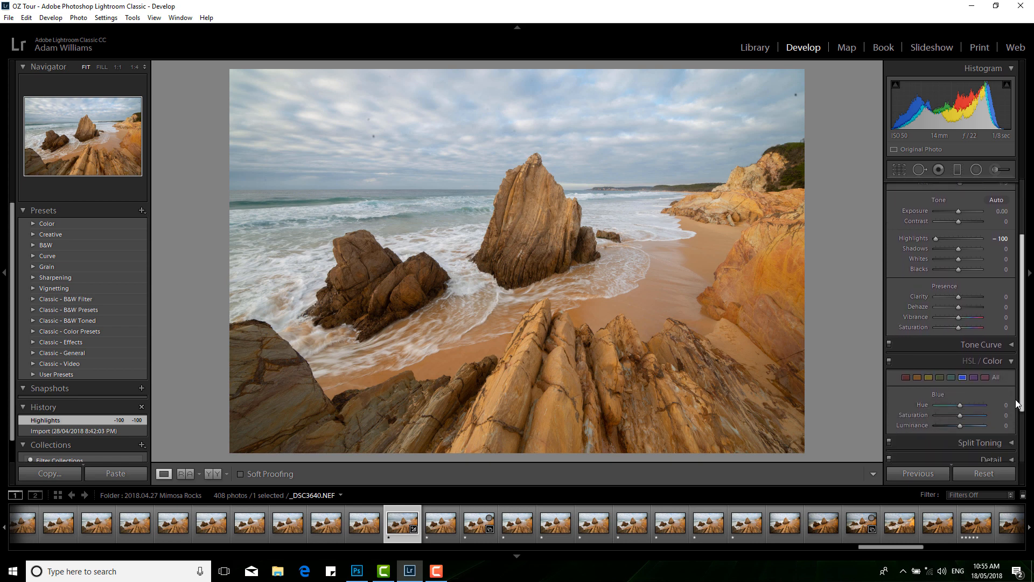
click(1013, 302)
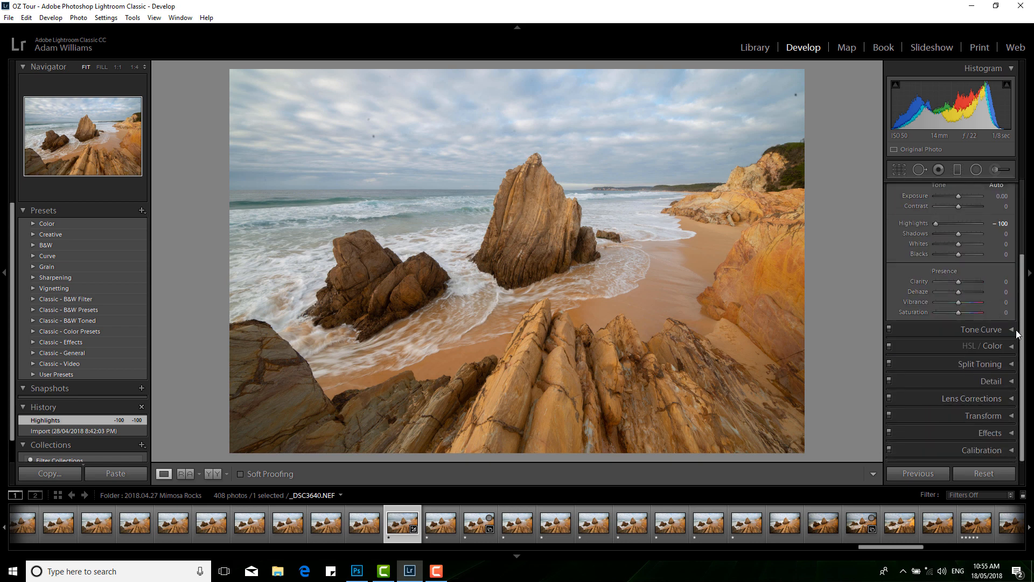
click(1011, 381)
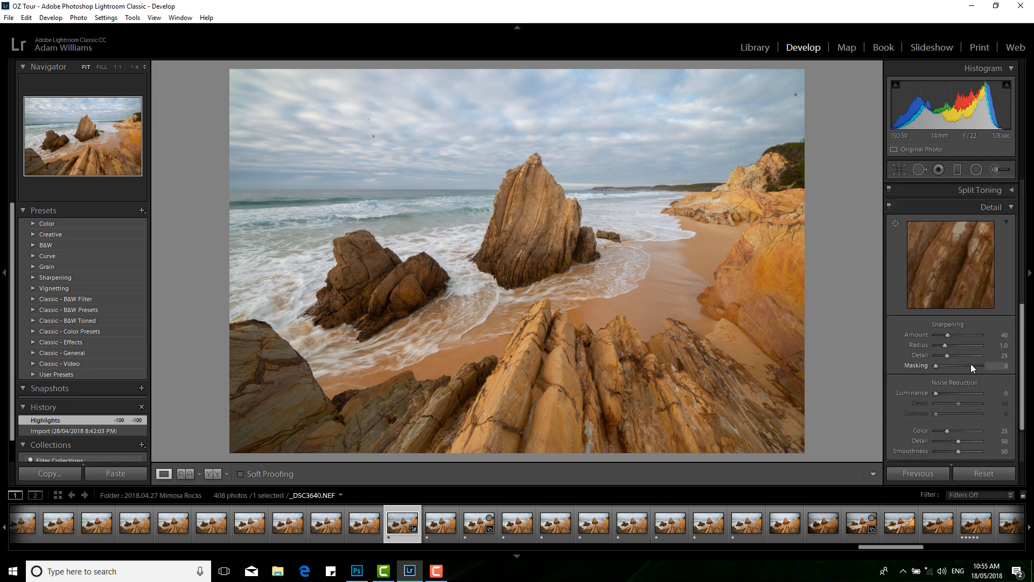
drag(946, 344, 968, 347)
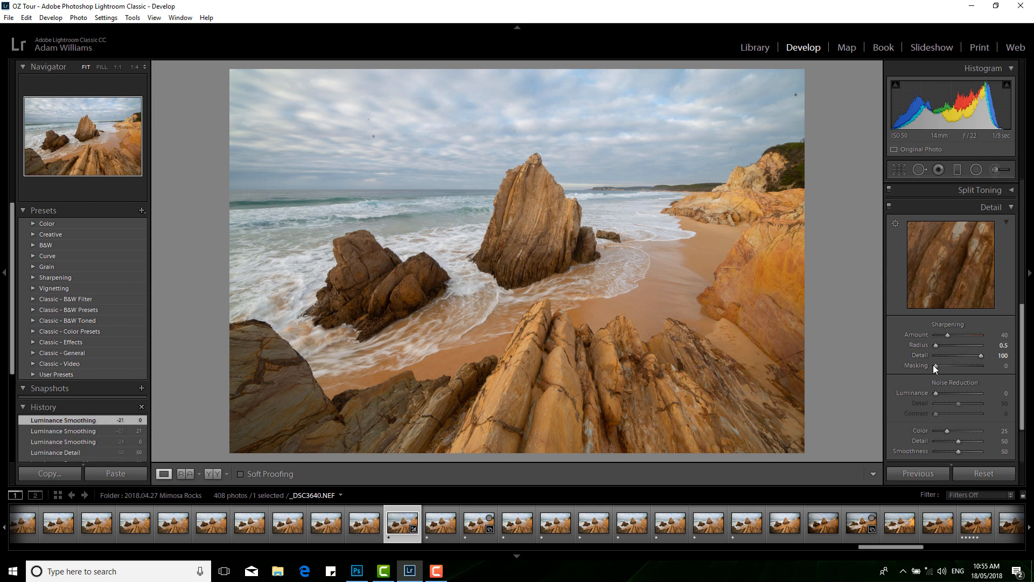
drag(935, 394, 1022, 448)
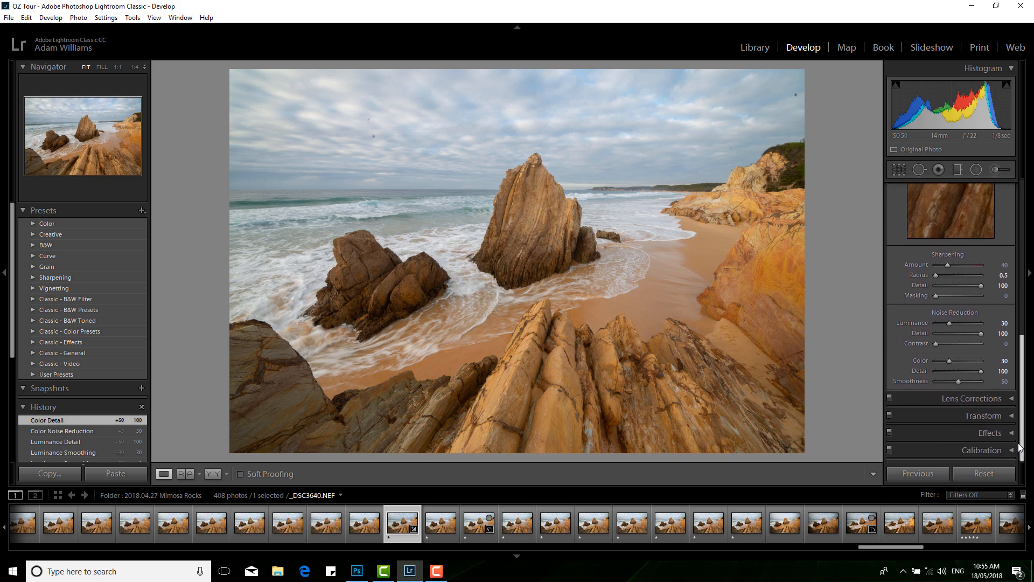
Turn on Remove Chromatic Aberration in the lens corrections, and enable then disable the profile corrections.
click(1011, 402)
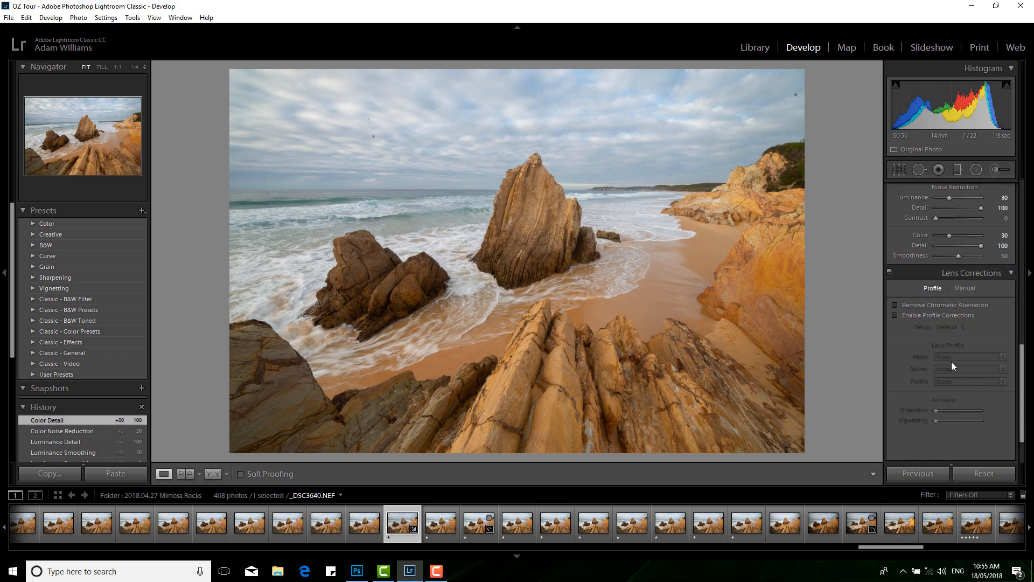
click(896, 305)
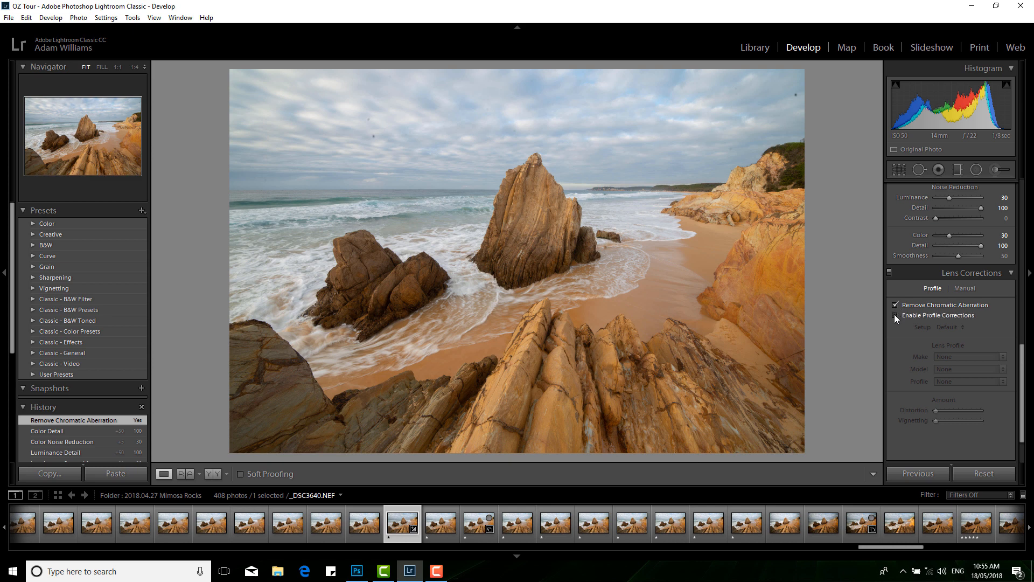
click(895, 315)
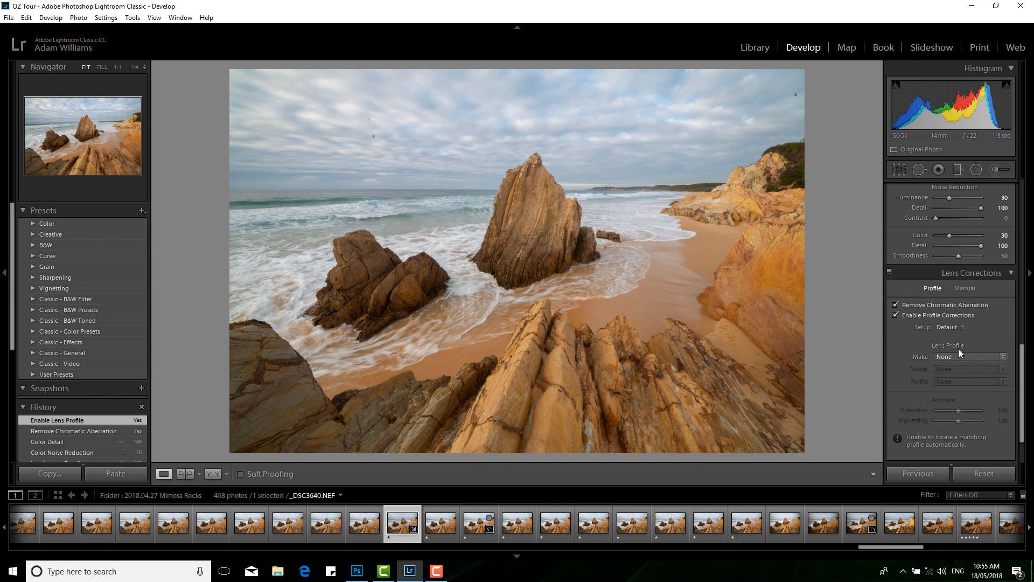
click(895, 315)
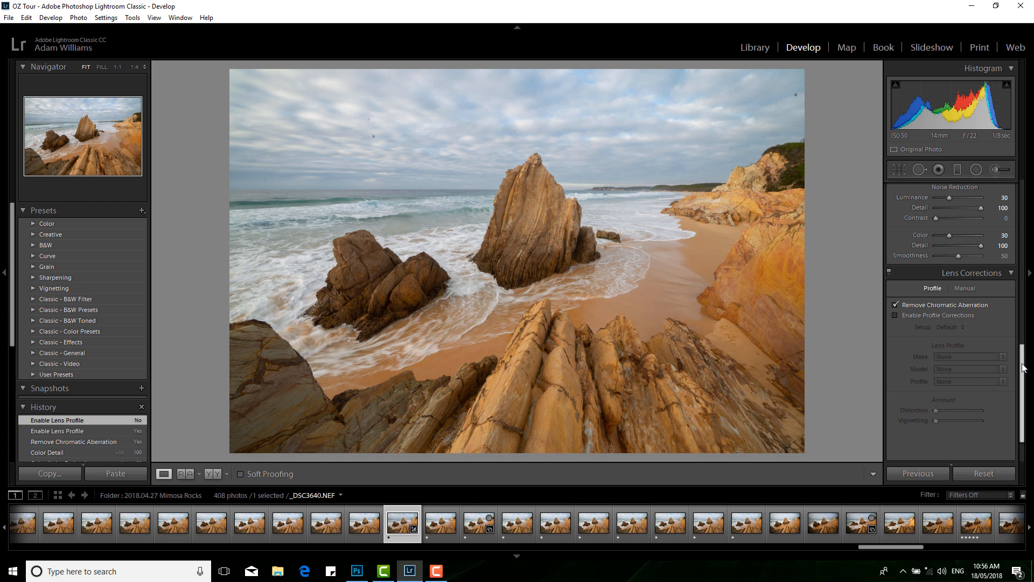
drag(1022, 370, 1024, 388)
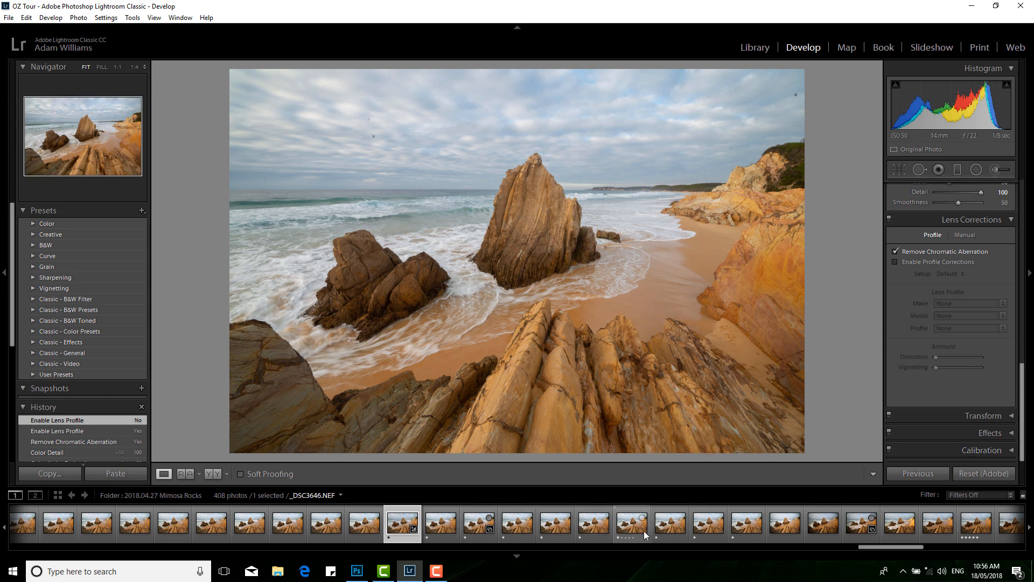
Synchronize all develop settings from _DSC3640.NEF to the photos that follow it up to _DSC3649.NEF.
shift+click(743, 530)
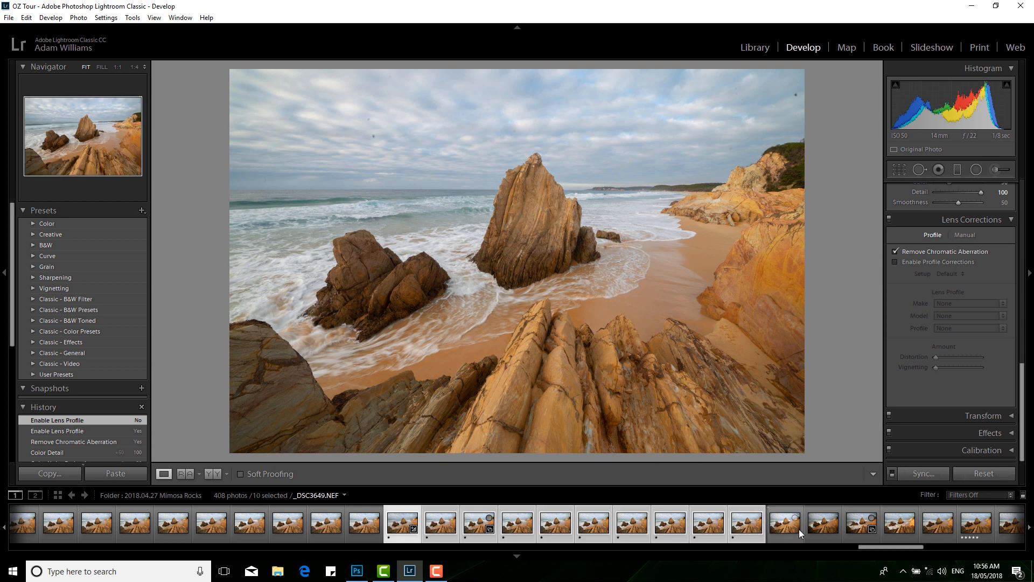
click(924, 474)
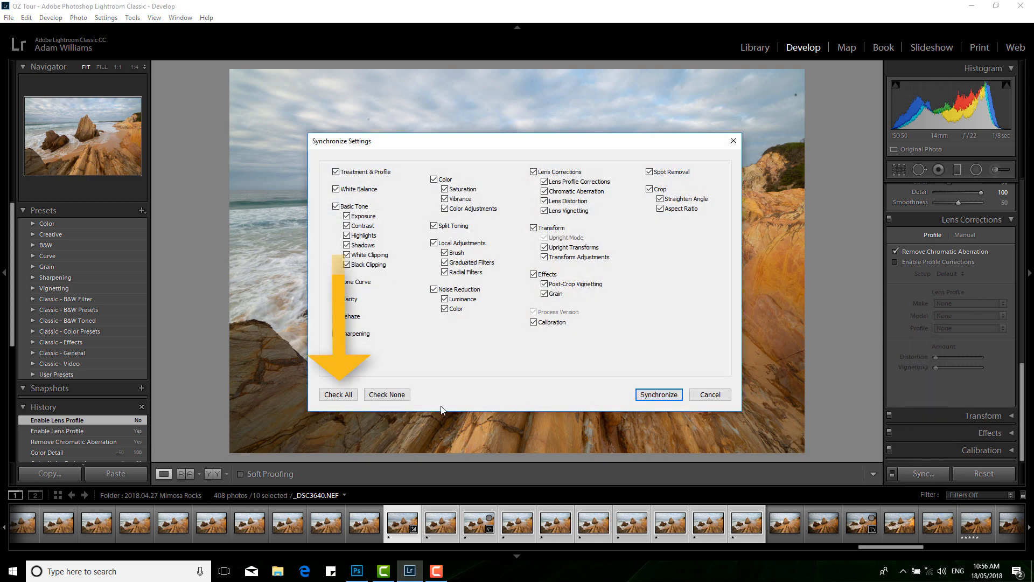
click(338, 394)
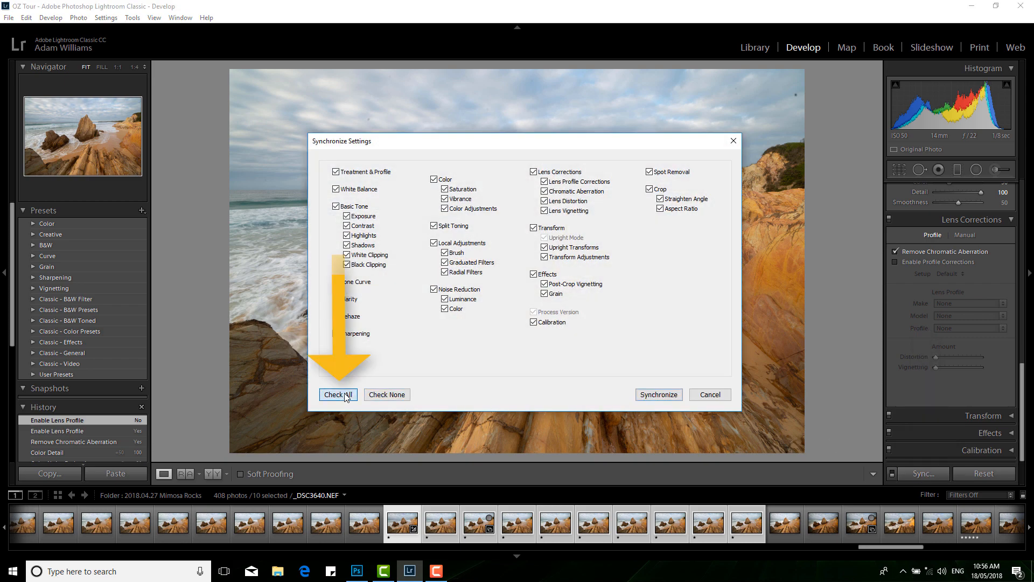
click(668, 396)
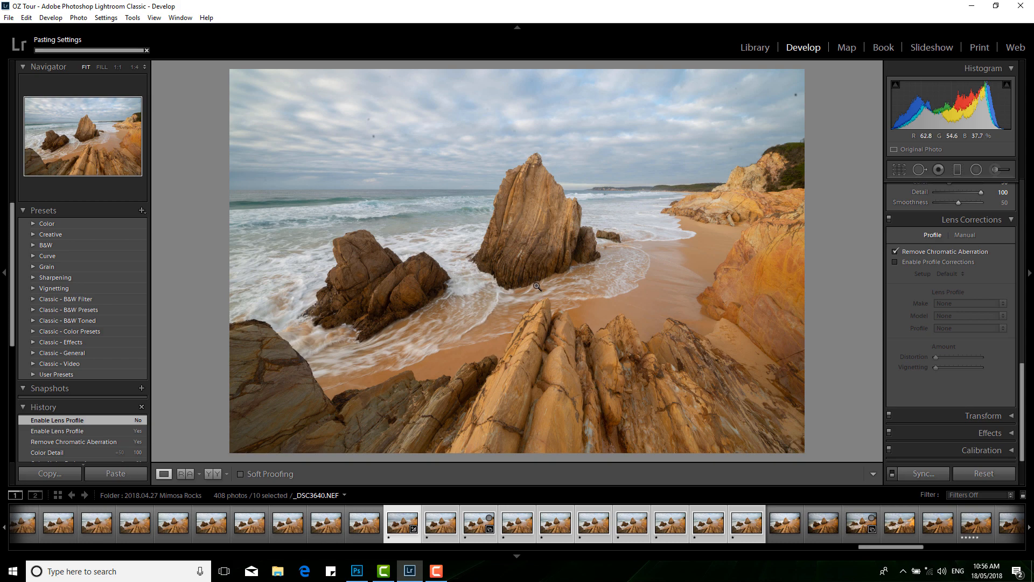
Open the ten selected photos as layers of a single document in Photoshop.
right_click(539, 303)
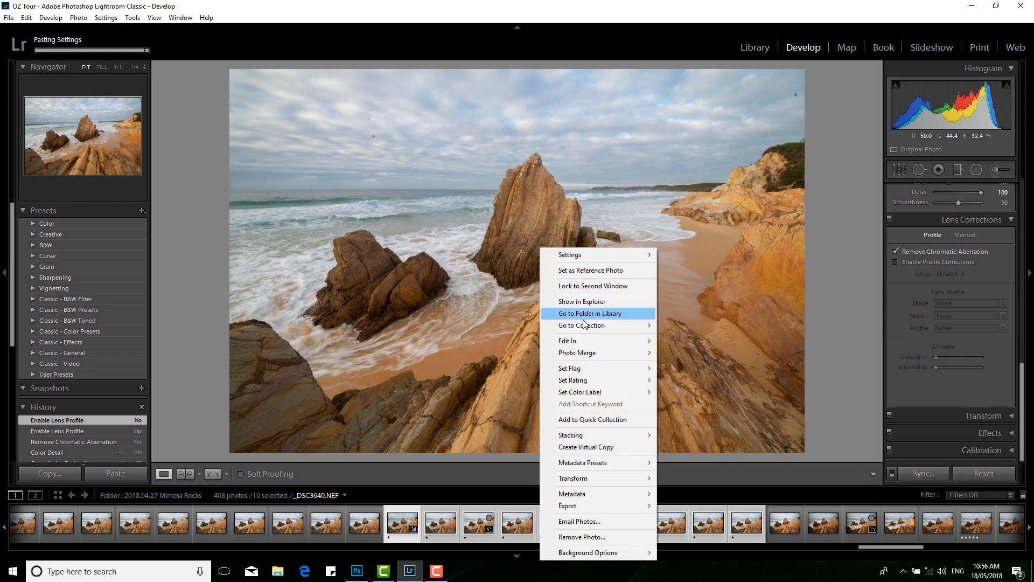
mouse_move(588, 341)
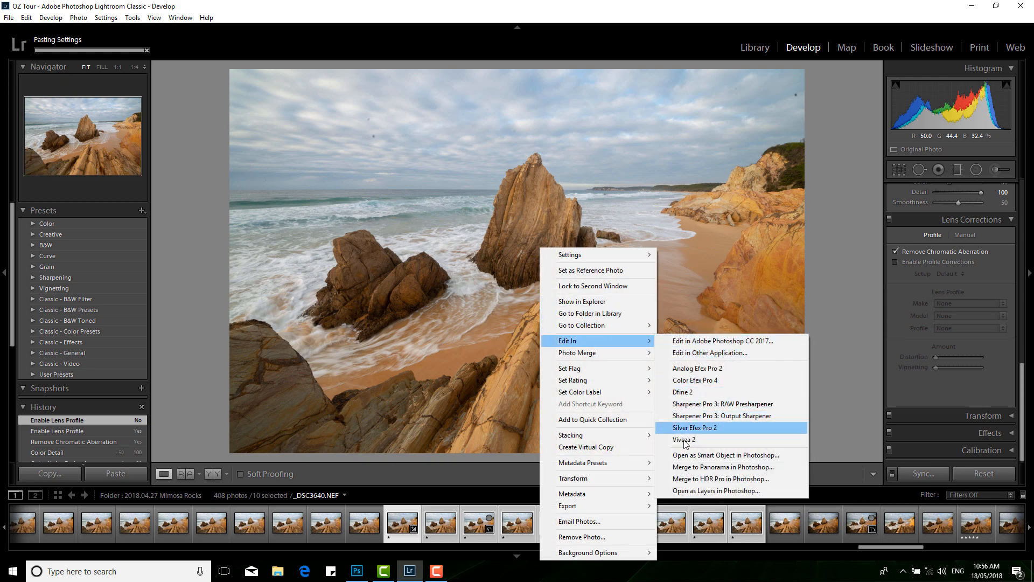
click(684, 491)
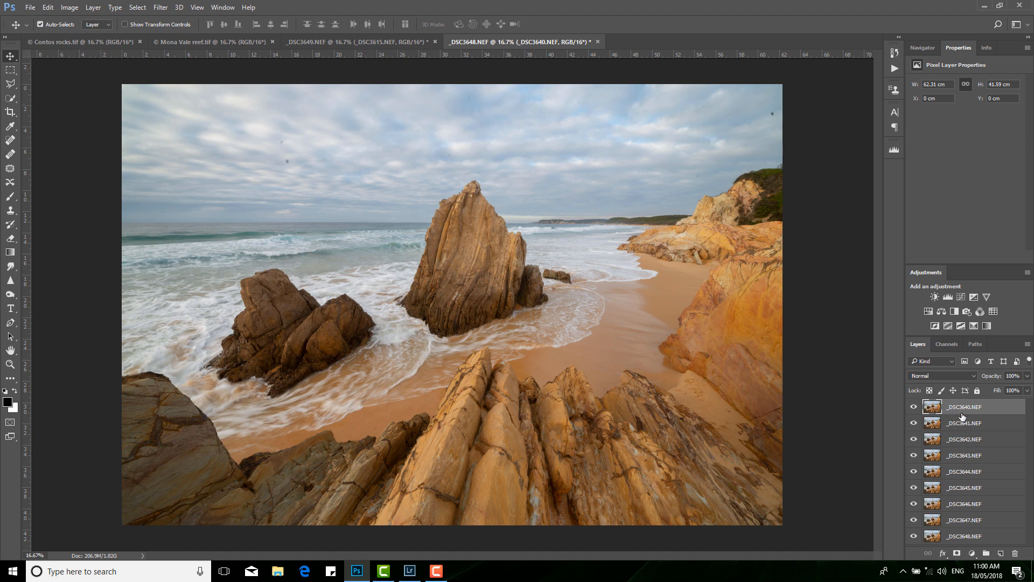
Hide the layers _DSC3640, _DSC3641 and _DSC3642 one by one to compare the water movement, and show them again.
click(914, 407)
click(914, 423)
click(914, 439)
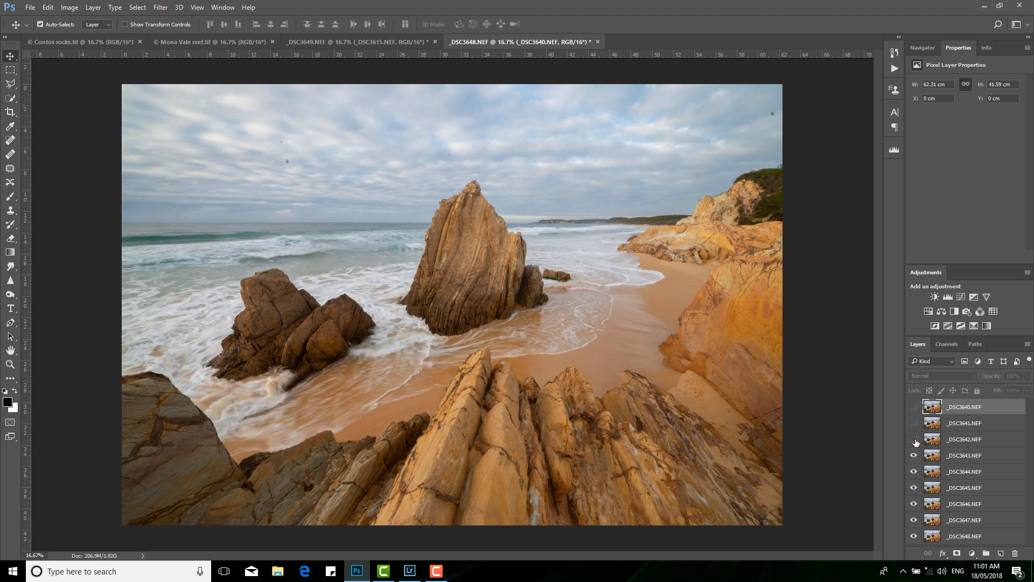
click(914, 439)
click(914, 424)
click(914, 408)
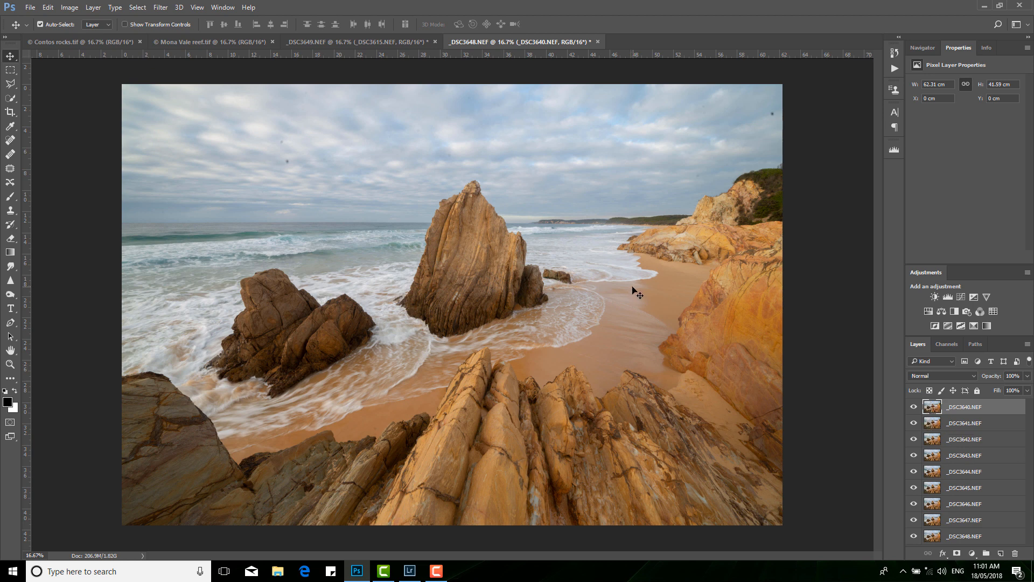
Examine the smoothed water around the rocks in the _DSC3649.NEF document at 33.3% zoom.
click(379, 43)
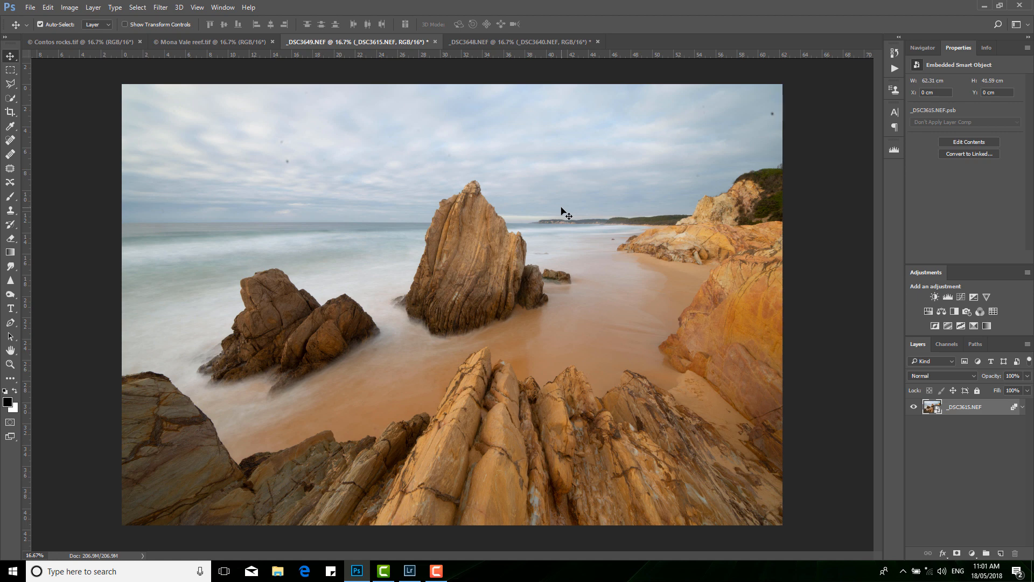
key(ctrl+plus)
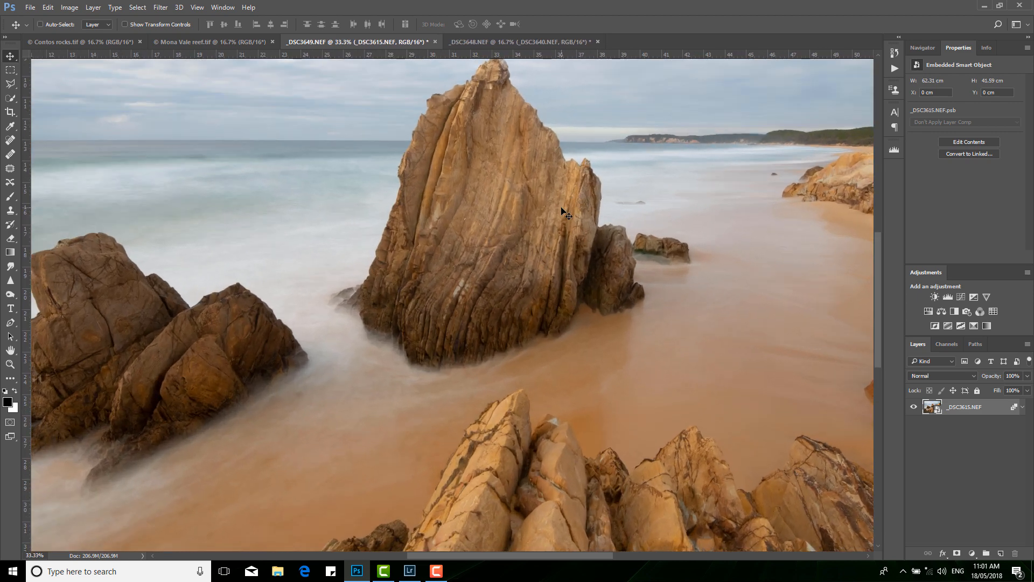
drag(420, 239, 580, 247)
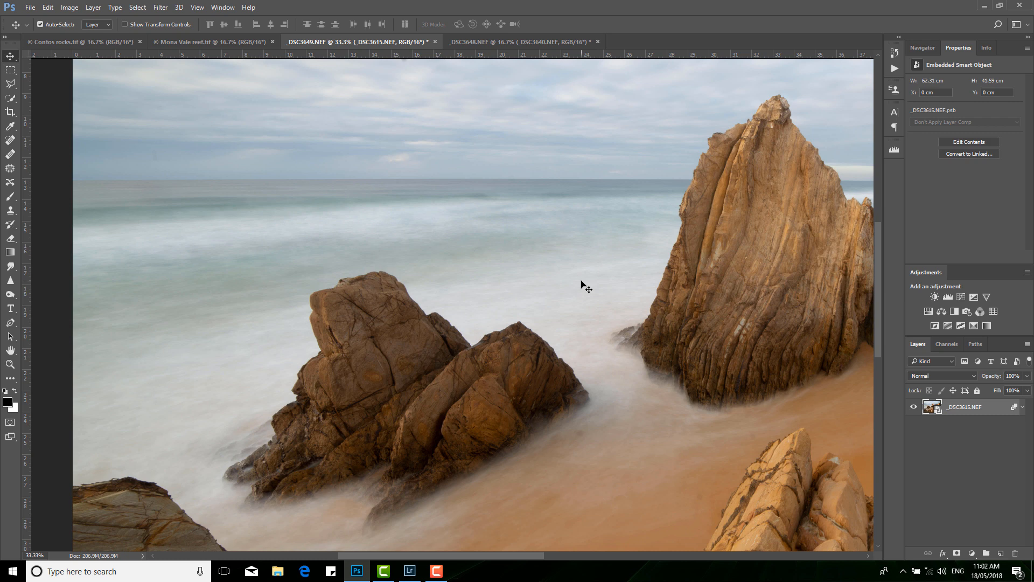
scroll(586, 287, down, 3)
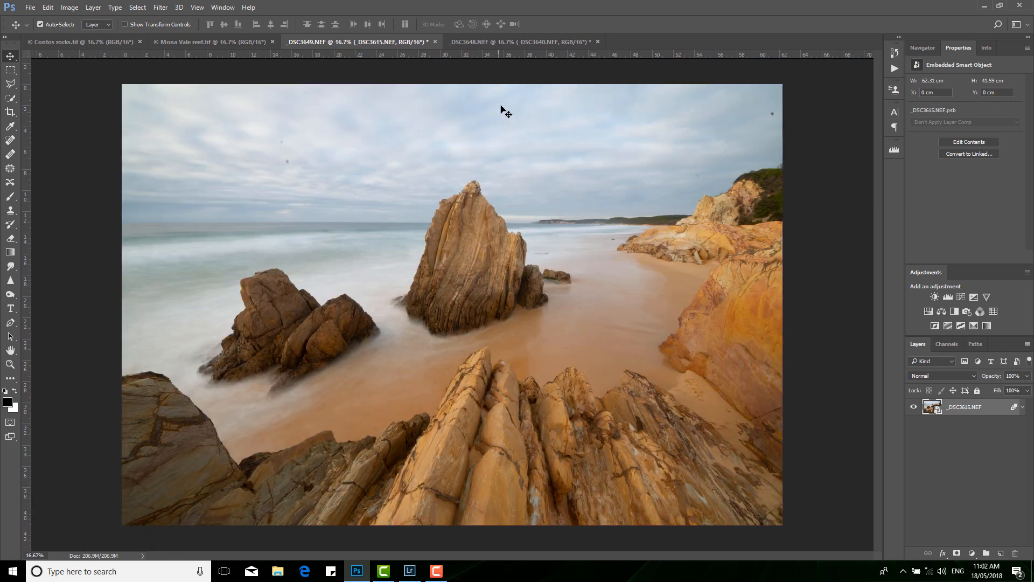
Auto-align all layers of the _DSC3648.NEF document using the Auto projection.
click(505, 42)
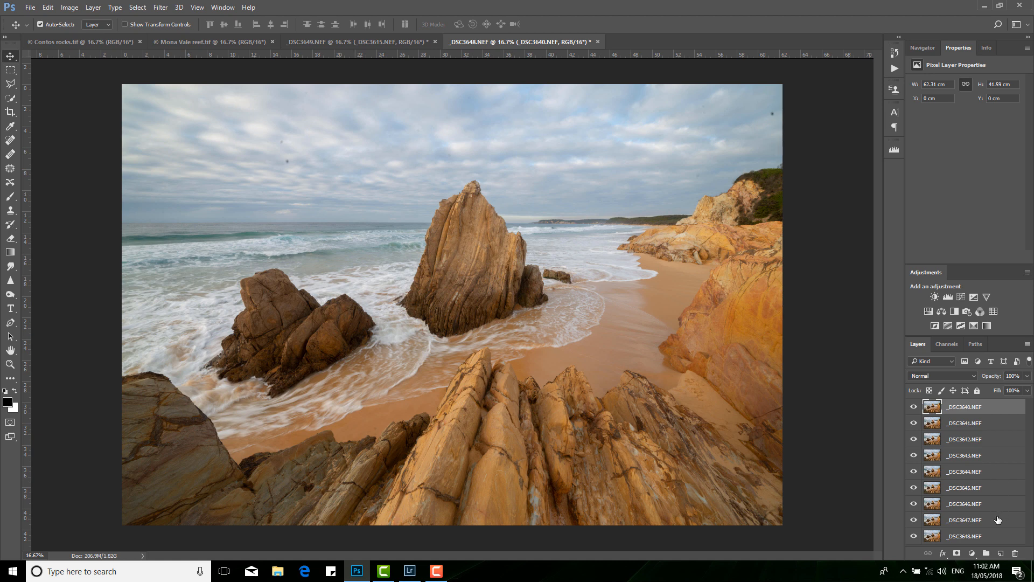
shift+click(996, 540)
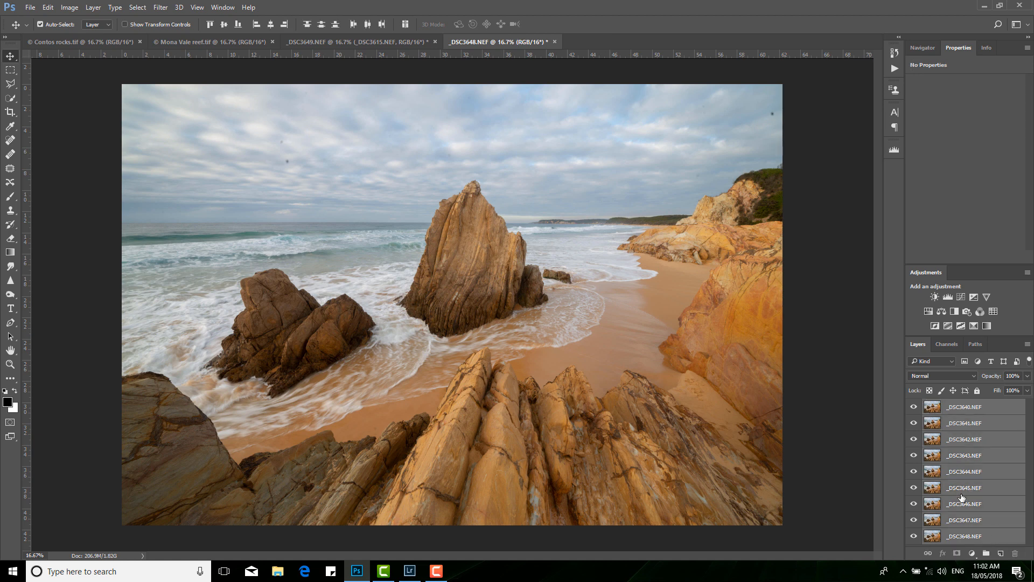
click(52, 8)
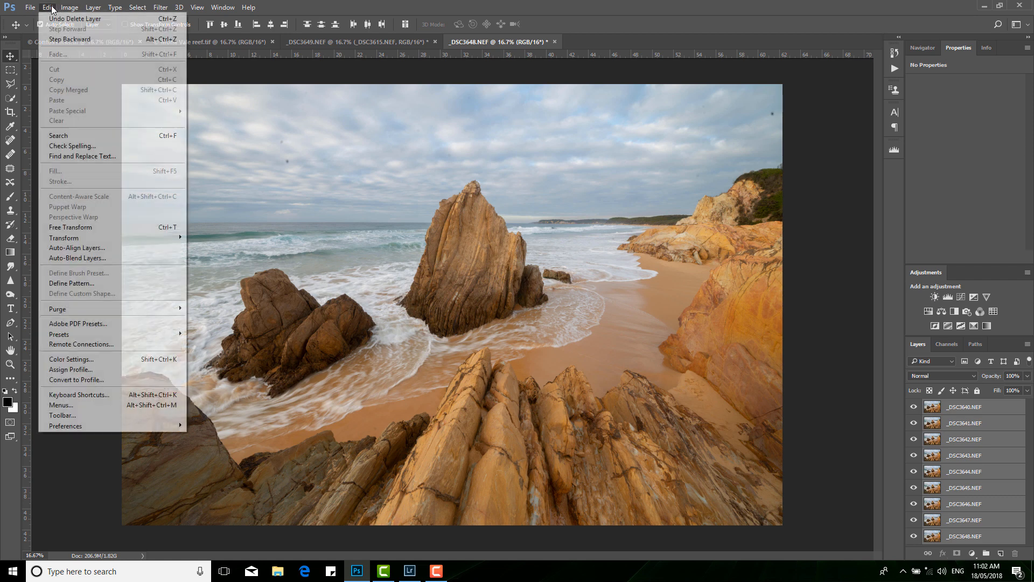
click(53, 250)
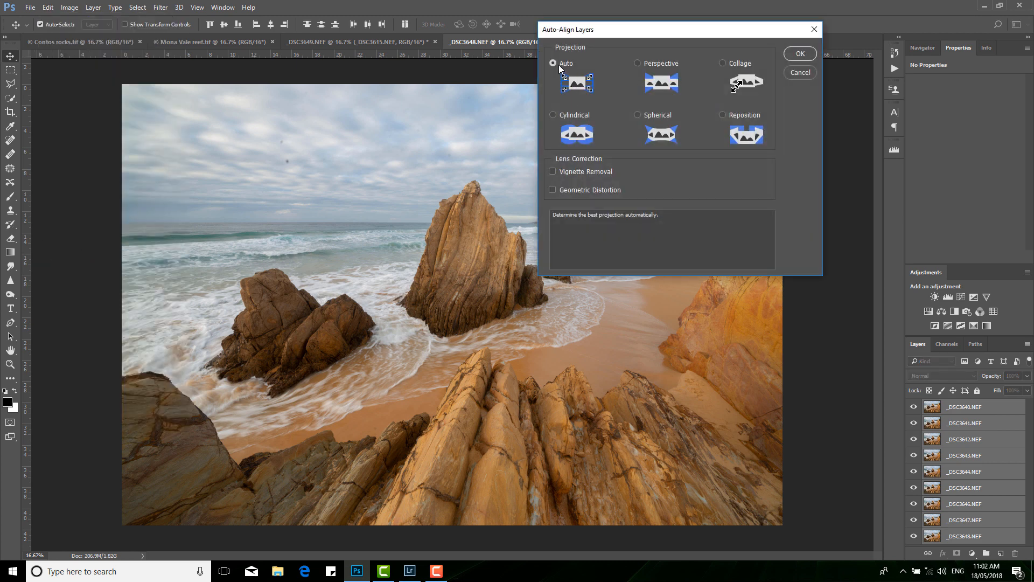
click(799, 54)
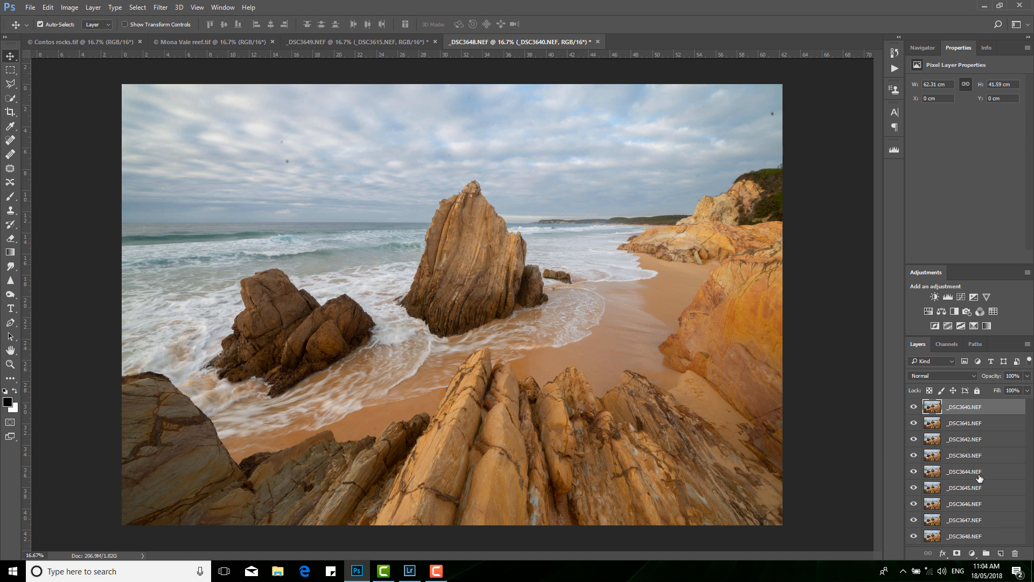
Convert all layers from _DSC3640 to _DSC3648 into one smart object for smart filters.
shift+click(994, 535)
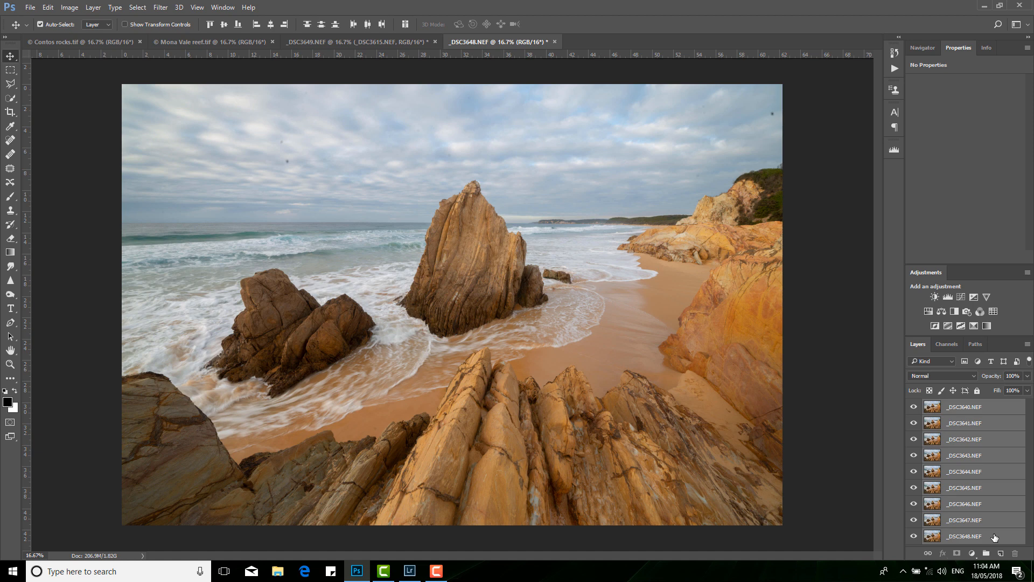
click(169, 8)
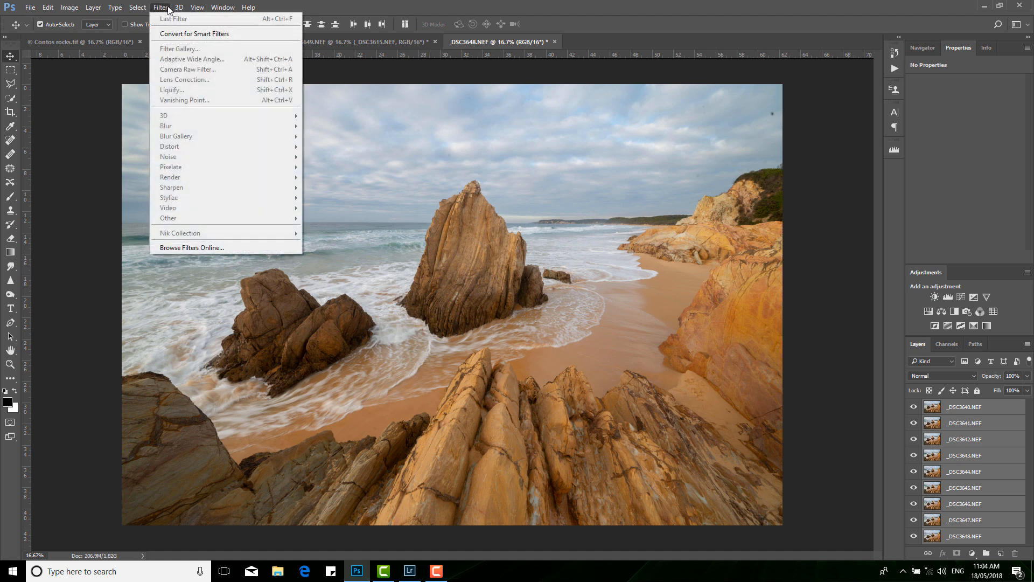
click(178, 36)
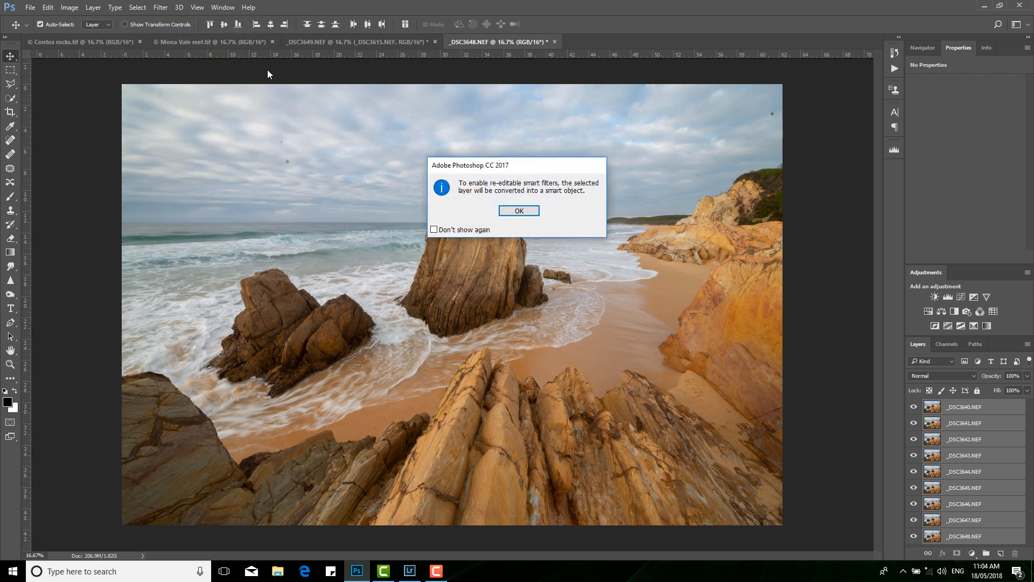
click(510, 212)
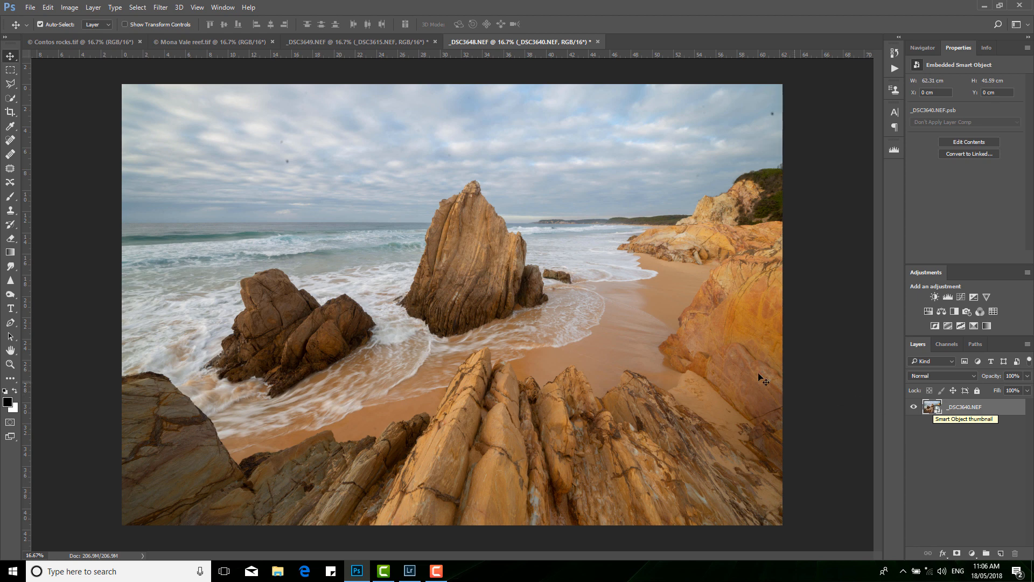
Set the stack mode of the _DSC3640.NEF smart object to Mean.
click(94, 7)
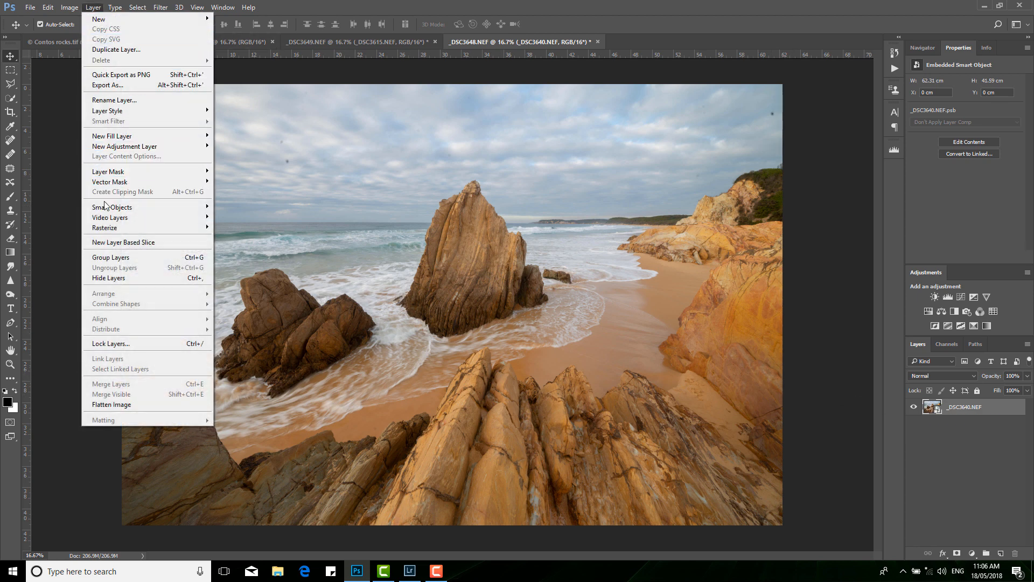
mouse_move(107, 209)
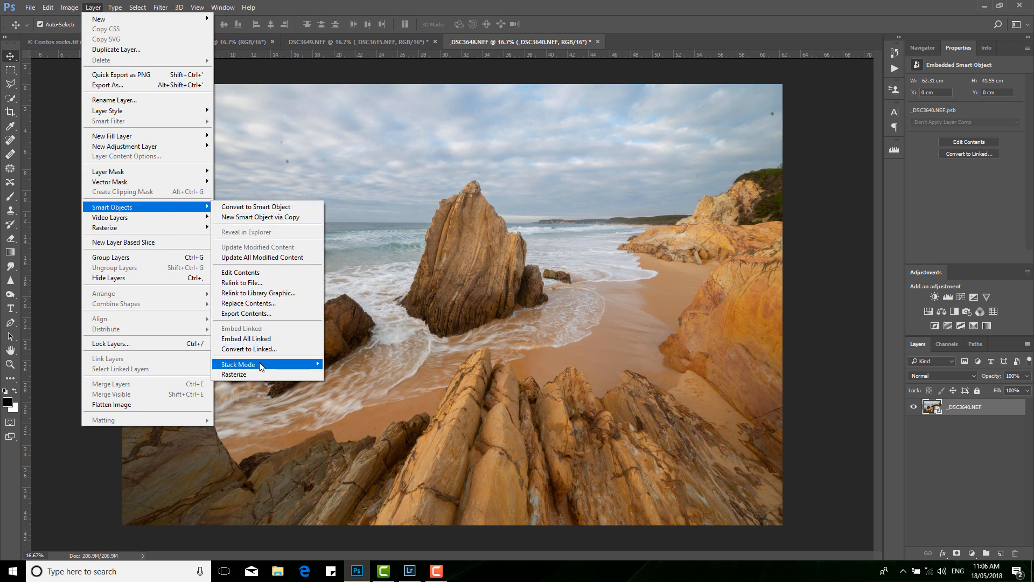
mouse_move(261, 364)
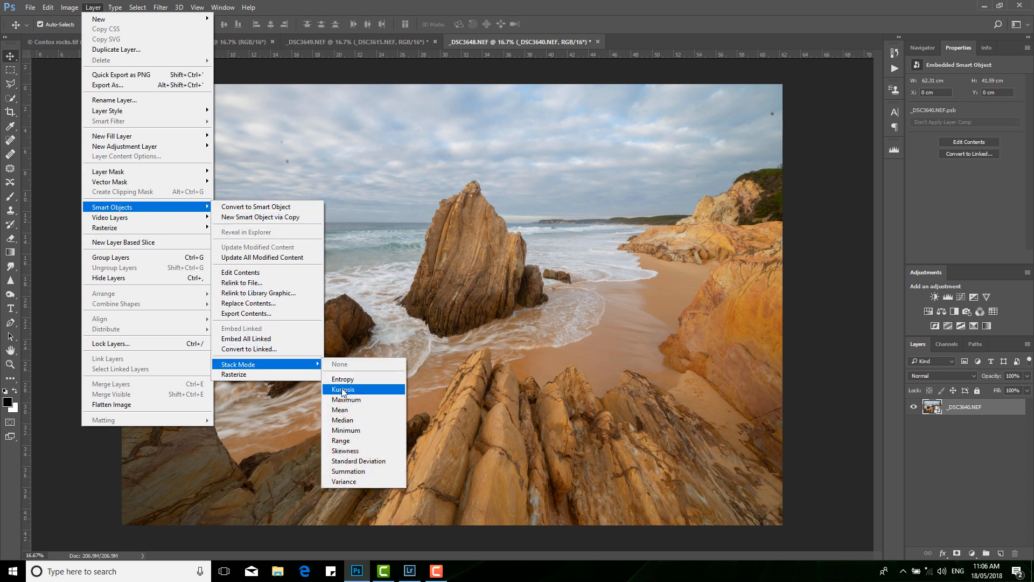
click(364, 410)
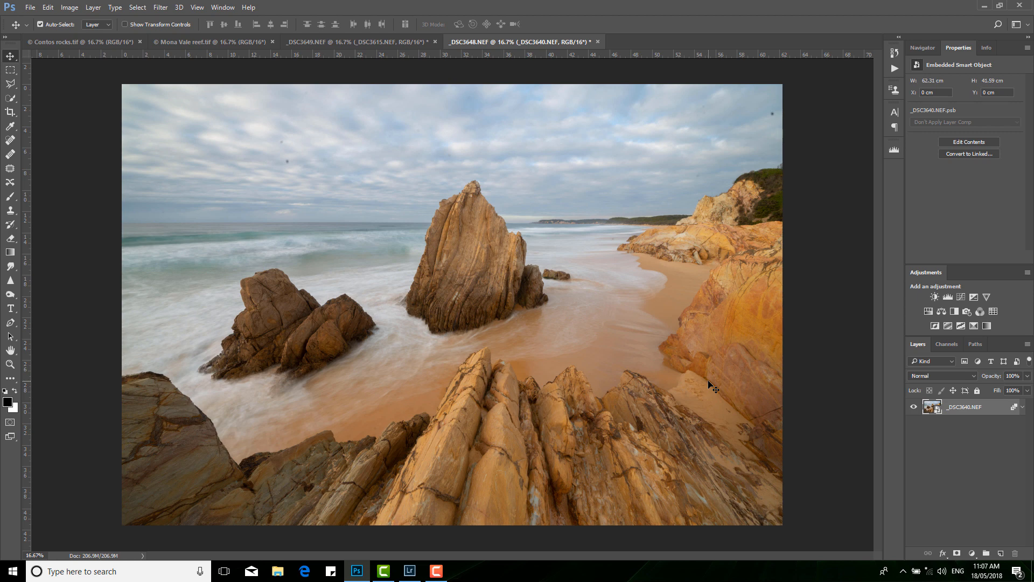
Compare the blended image with the _DSC3649.NEF document, and examine the water around the rocks in _DSC3648.NEF at 50% zoom.
click(402, 47)
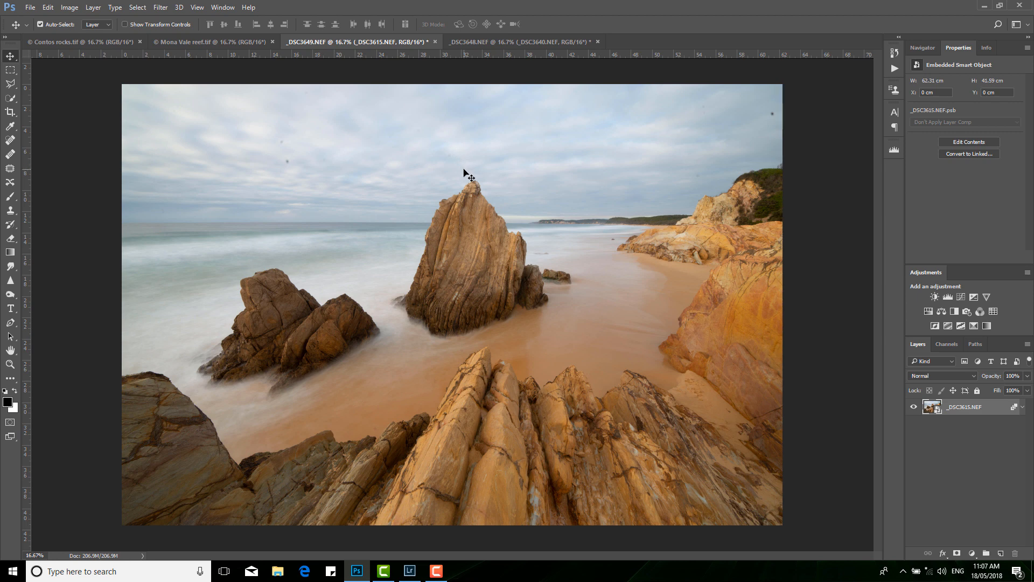
click(522, 44)
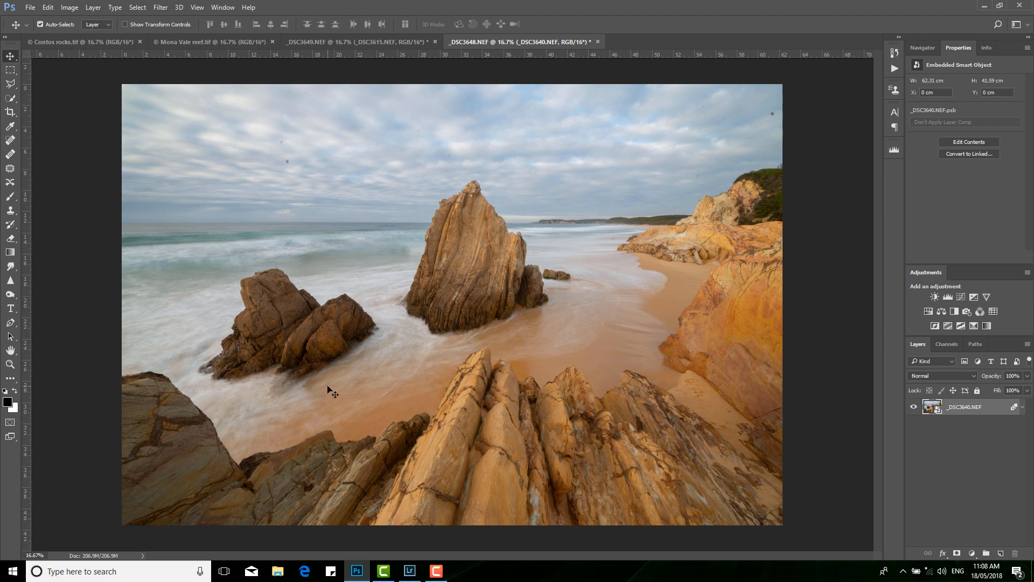
key(ctrl+plus)
key(ctrl+plus)
key(ctrl+plus)
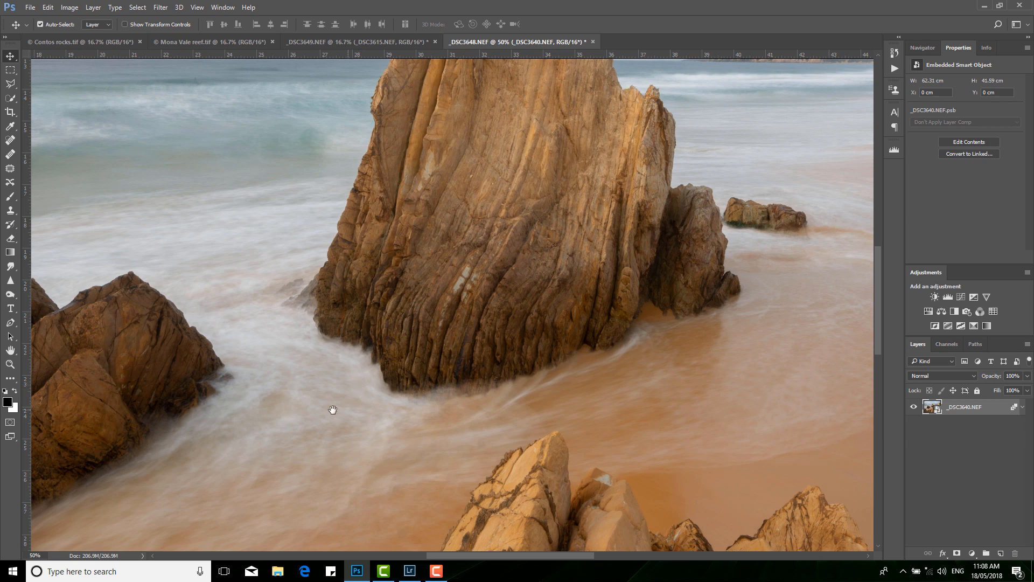
drag(333, 411, 427, 416)
drag(382, 448, 552, 321)
drag(450, 383, 549, 359)
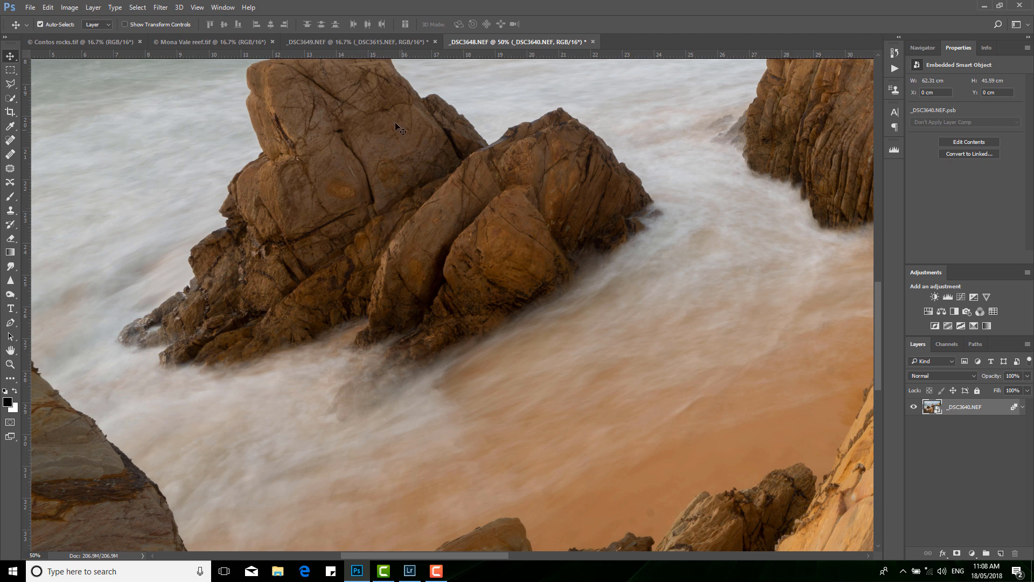
drag(390, 133, 386, 280)
drag(518, 181, 422, 282)
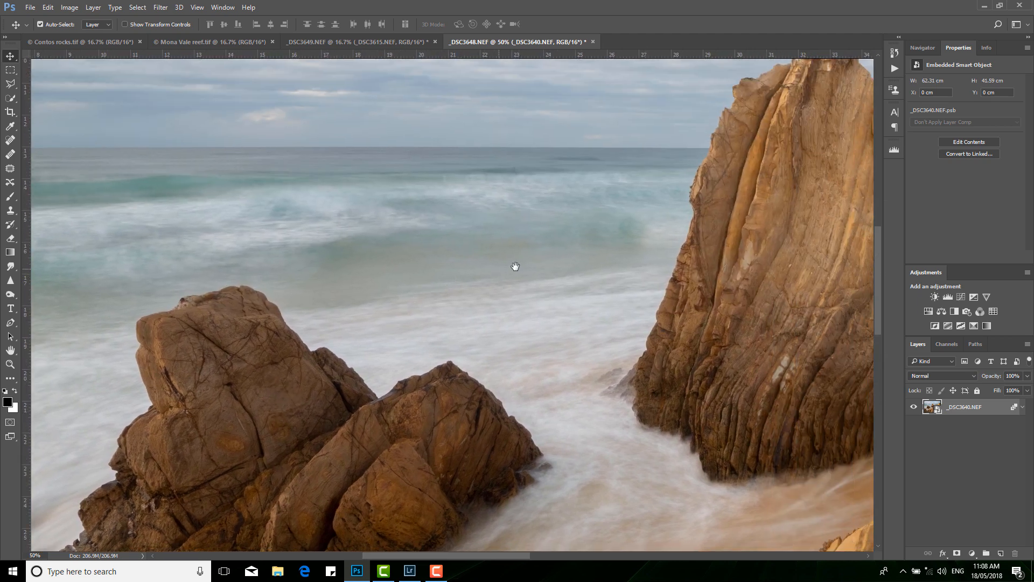
drag(516, 268, 187, 215)
drag(539, 260, 338, 259)
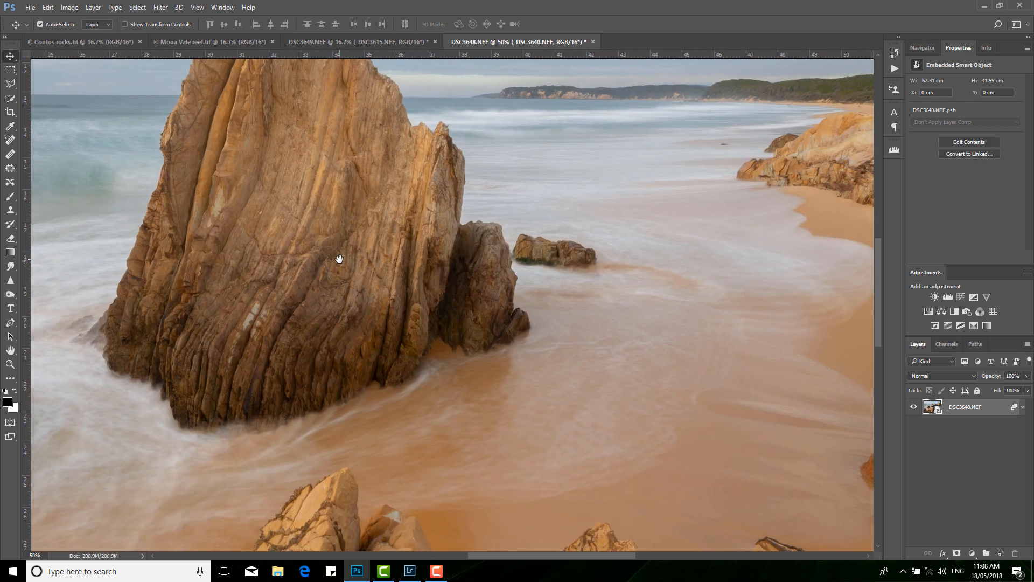
drag(501, 330, 547, 256)
drag(482, 318, 626, 288)
drag(406, 330, 499, 321)
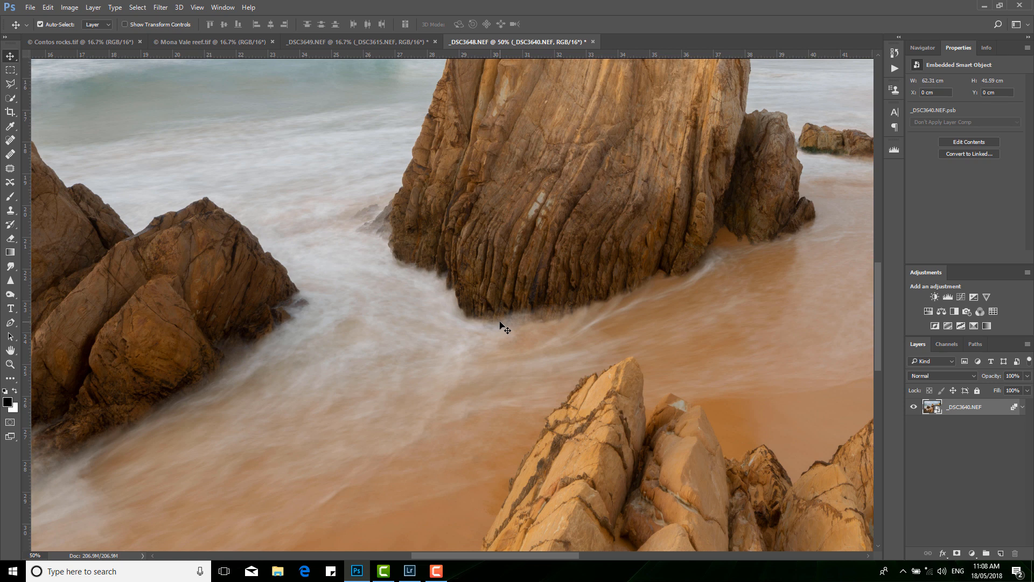
key(ctrl+minus)
key(ctrl+minus)
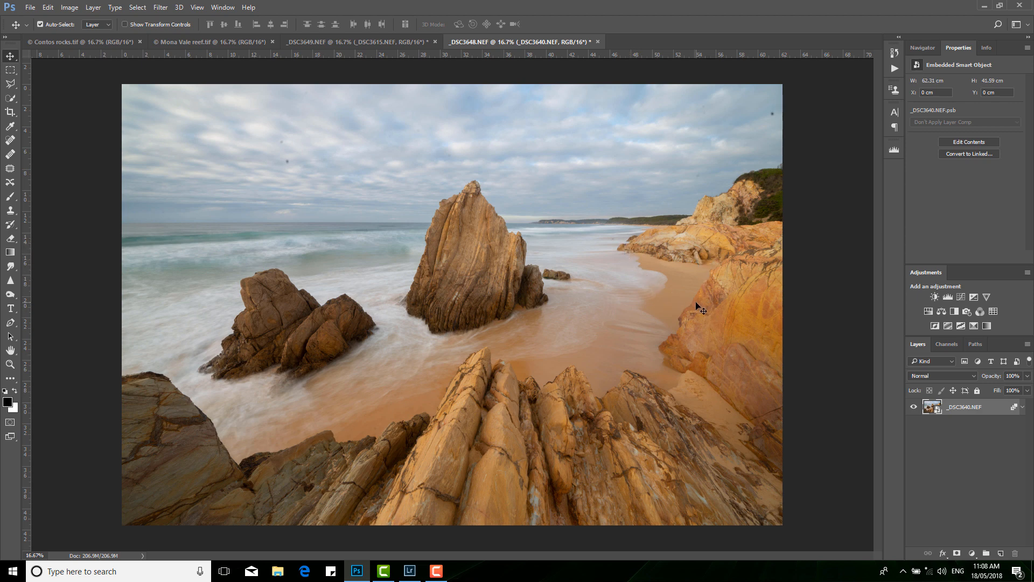
Add a Curves adjustment layer above the smart object and apply auto correction with the Enhance Monochromatic Contrast algorithm.
click(972, 553)
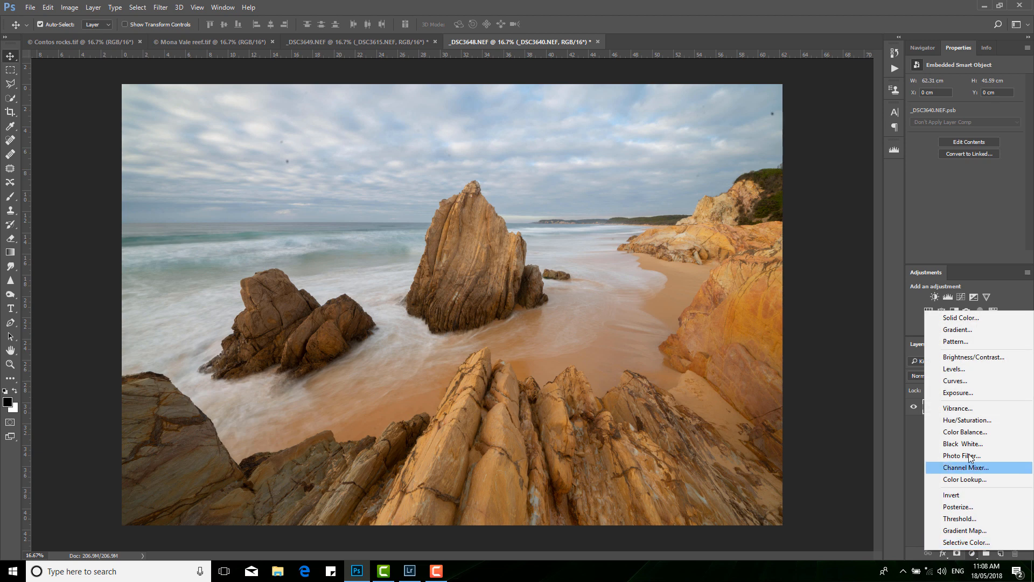
click(964, 381)
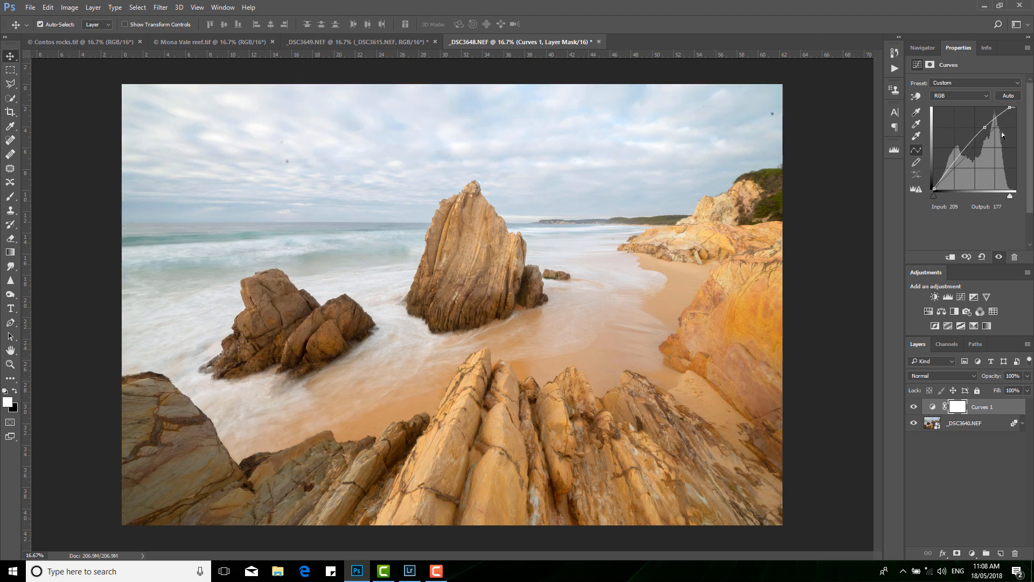
alt+click(1010, 97)
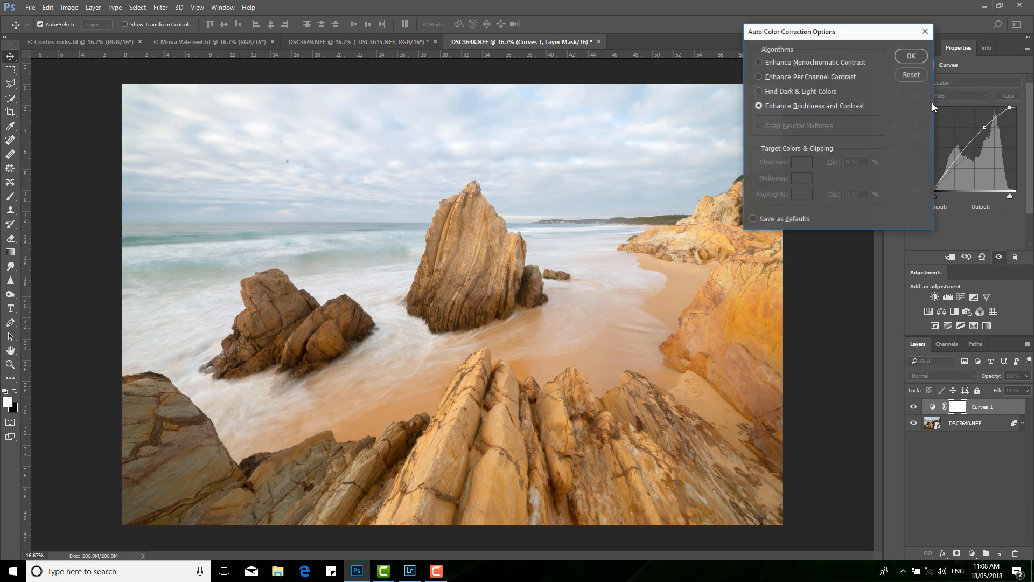
click(759, 62)
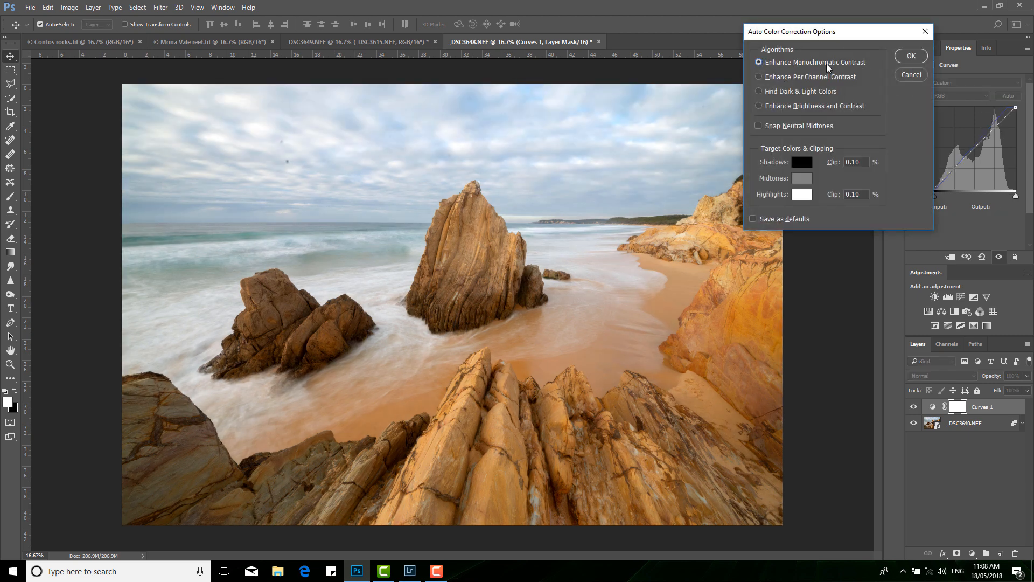
click(909, 56)
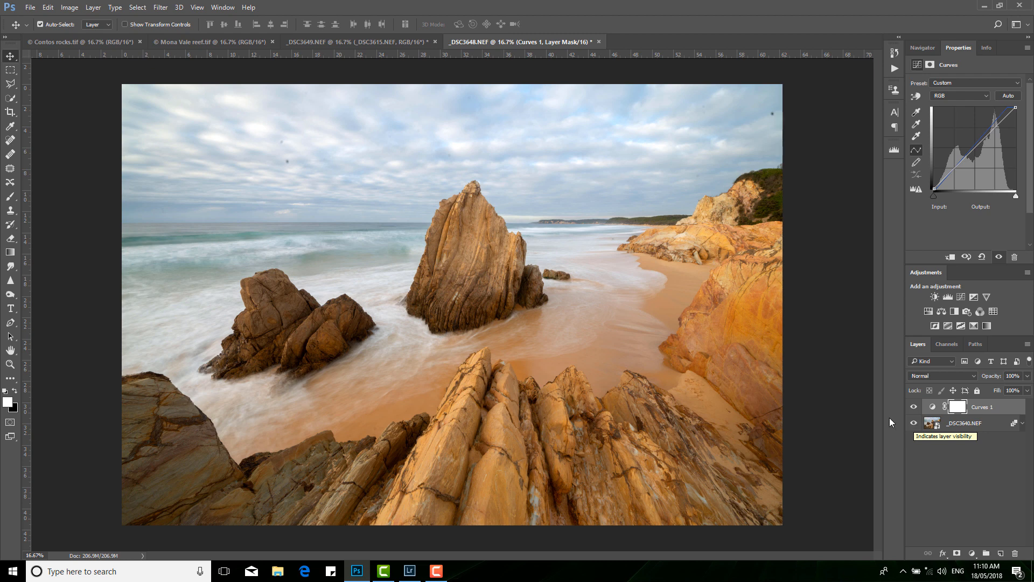
Switch to the _DSC3649.NEF document to view its blended water.
click(369, 46)
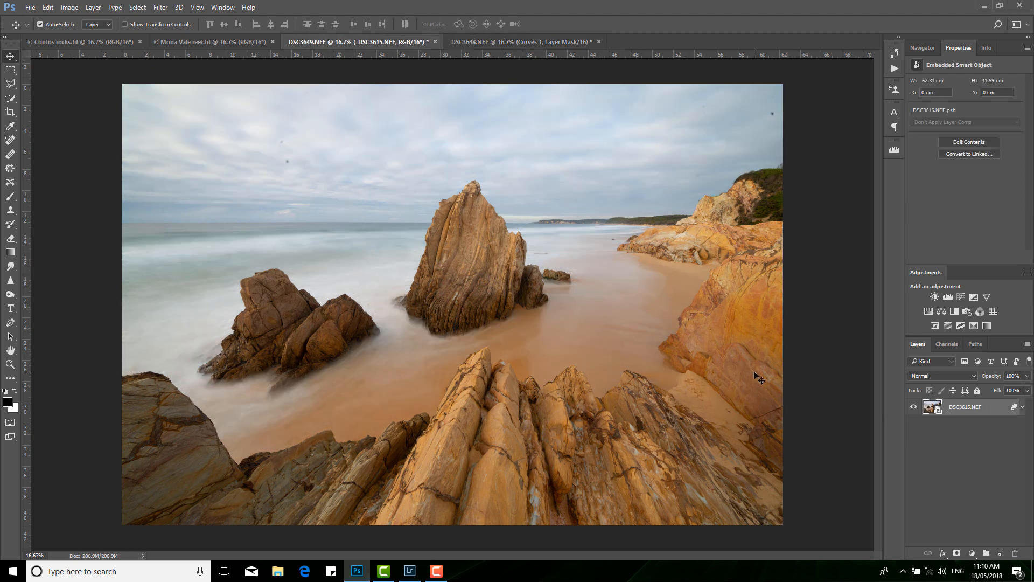